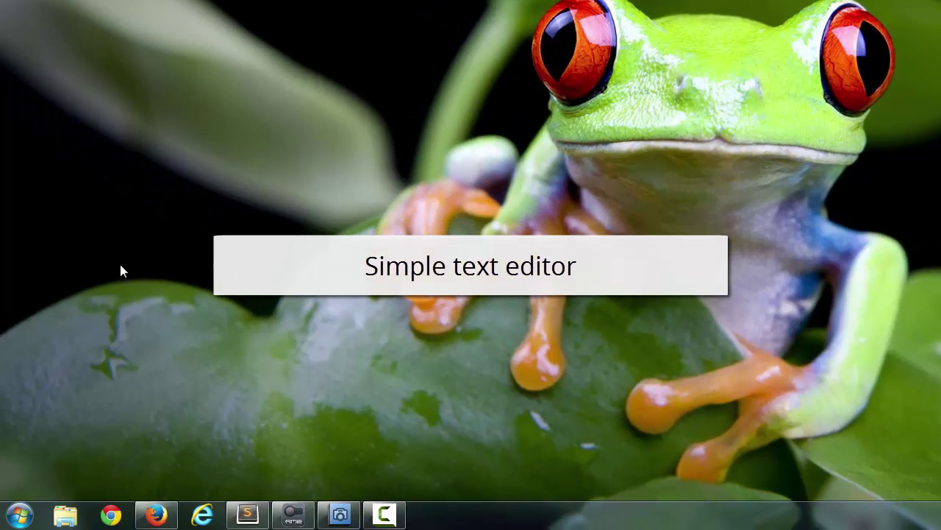
- Open the Windows 7 Start menu to reach the installed programs list
click(20, 515)
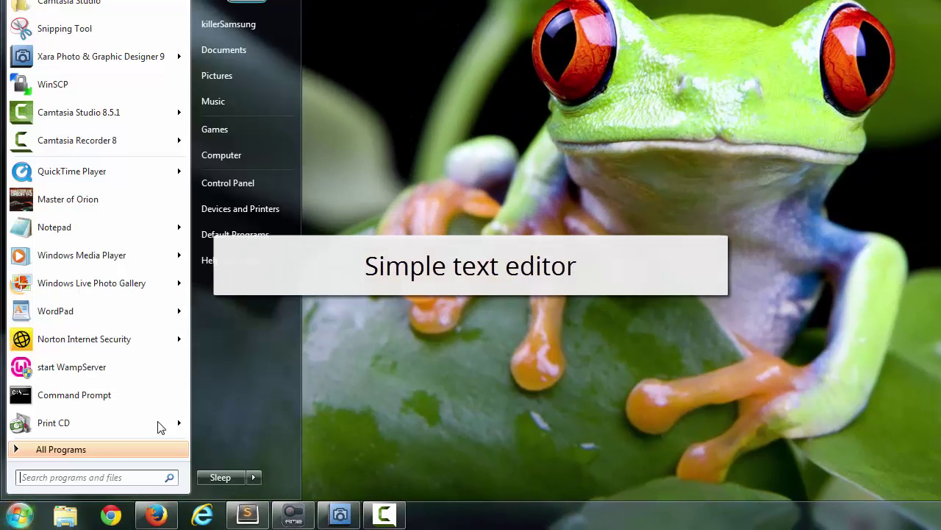
- Launch Notepad, type <html> on the first line and select all of it
click(113, 222)
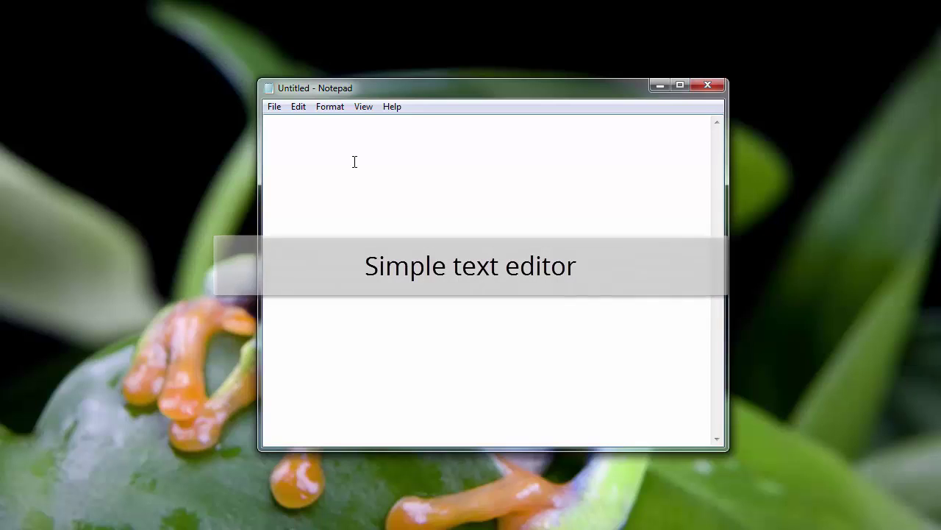
text(<)
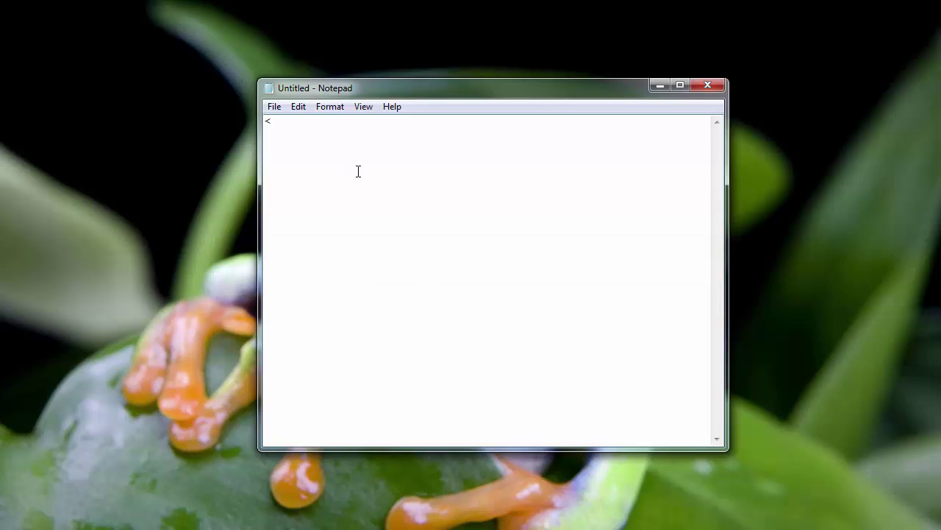
text(html>)
key(ctrl+a)
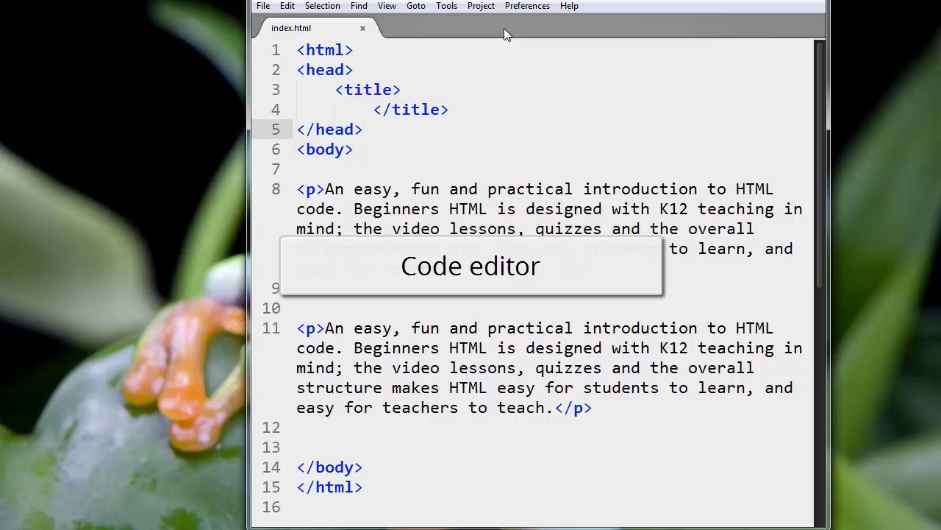
- Add an empty <p></p> element on line 9 under <body> in index.html, then return to Notepad
click(365, 151)
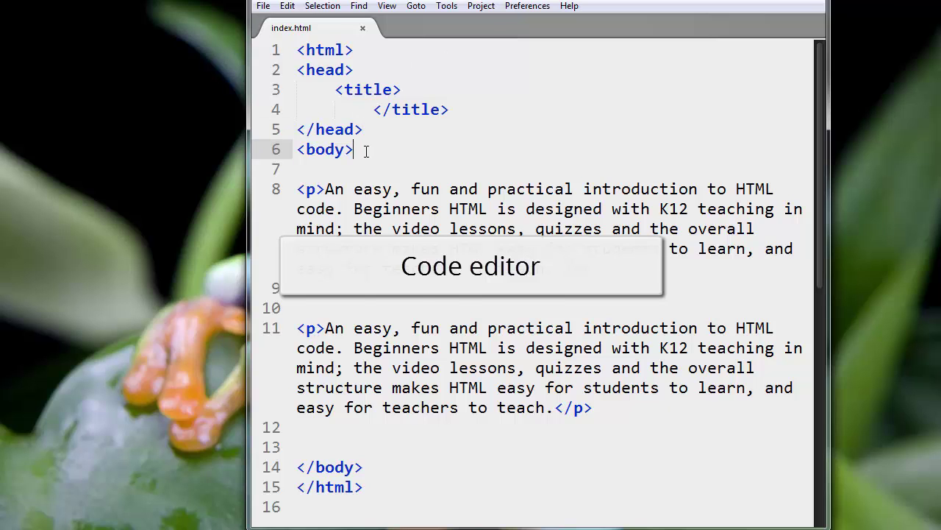
key(Return)
key(Return)
key(Return)
key(Tab)
text(<)
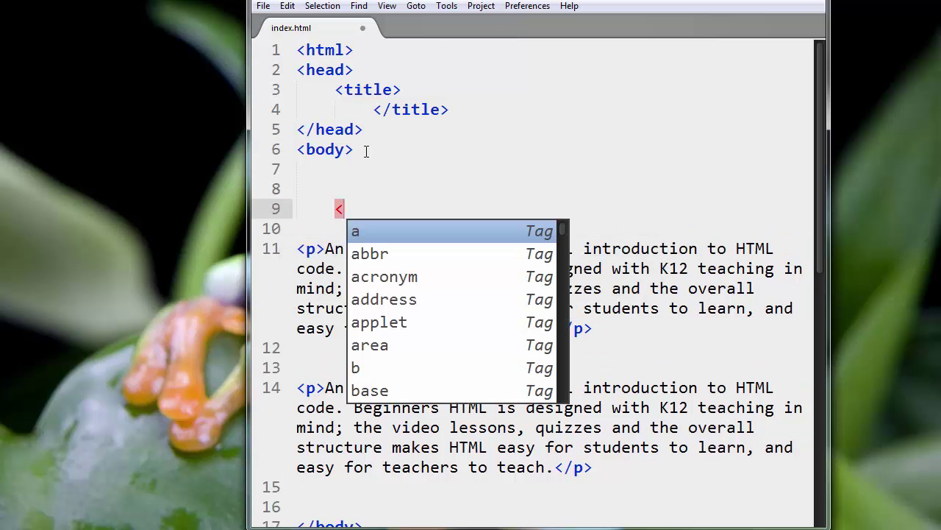
text(p)
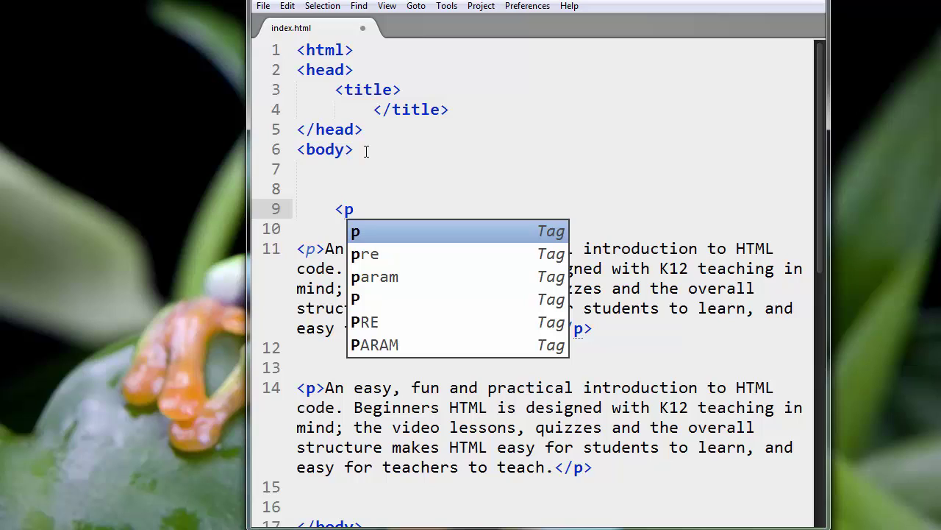
key(Return)
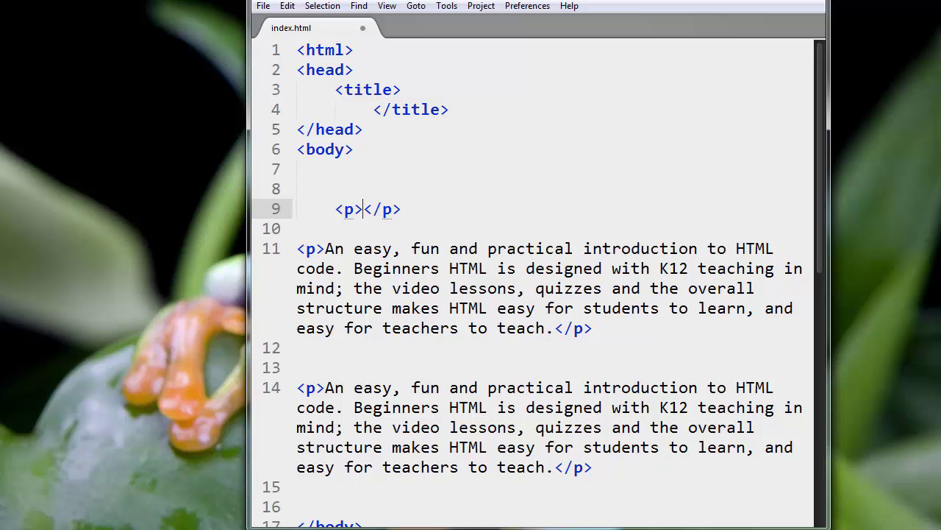
key(alt+Tab)
- Paste the copied HTML-for-beginners paragraph below <html> in Notepad and select it
click(393, 158)
key(ctrl+a)
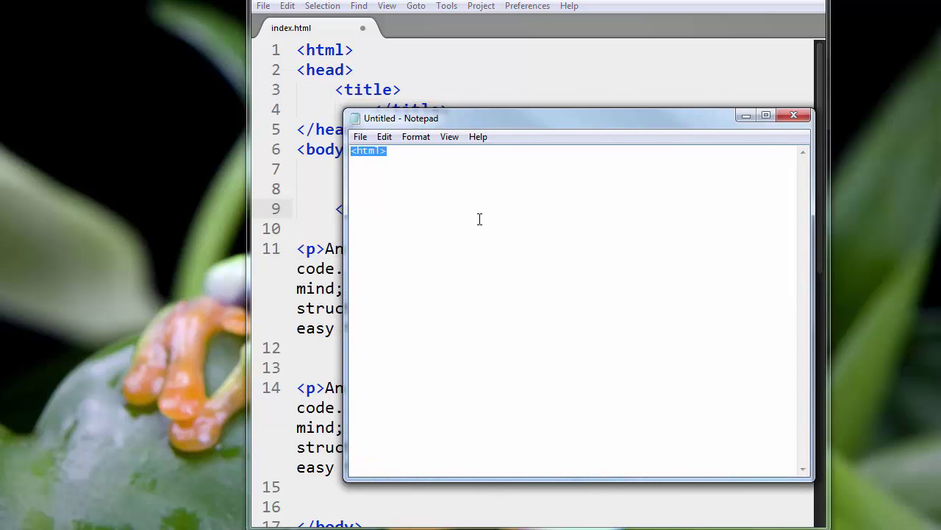
click(419, 152)
text(<p>An easy, fun and practical introduction to HTML code. Beginners HTML is designed with K12 teaching in mind; the video lessons, quizzes and the overall structure makes HTML easy for students to learn, and easy for teachers to teach.</p>)
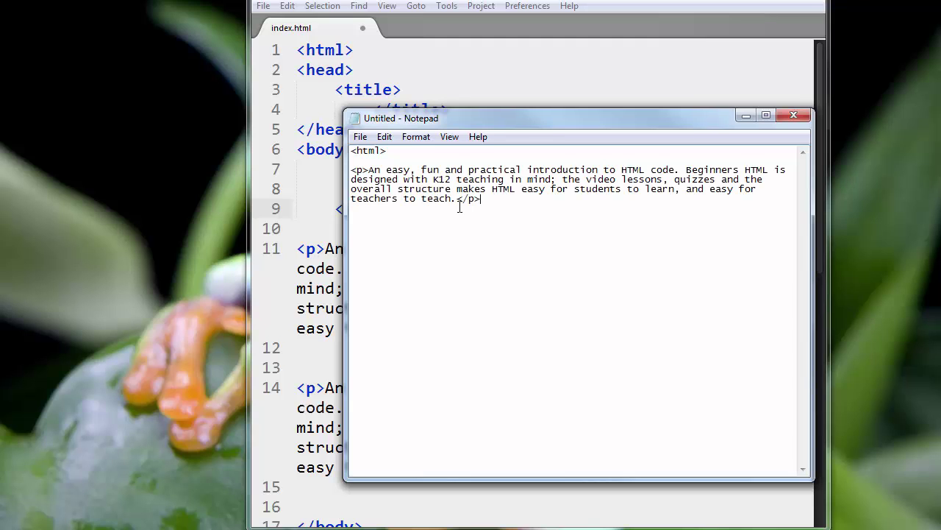
drag(501, 205, 507, 162)
- Minimize the code editor and move Notepad higher so it stands alone on screen
click(521, 93)
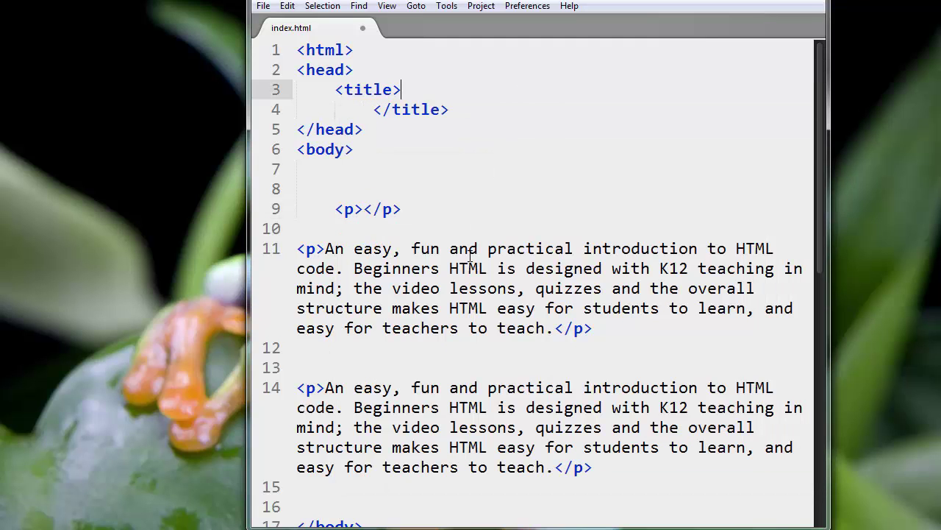
drag(445, 225, 298, 189)
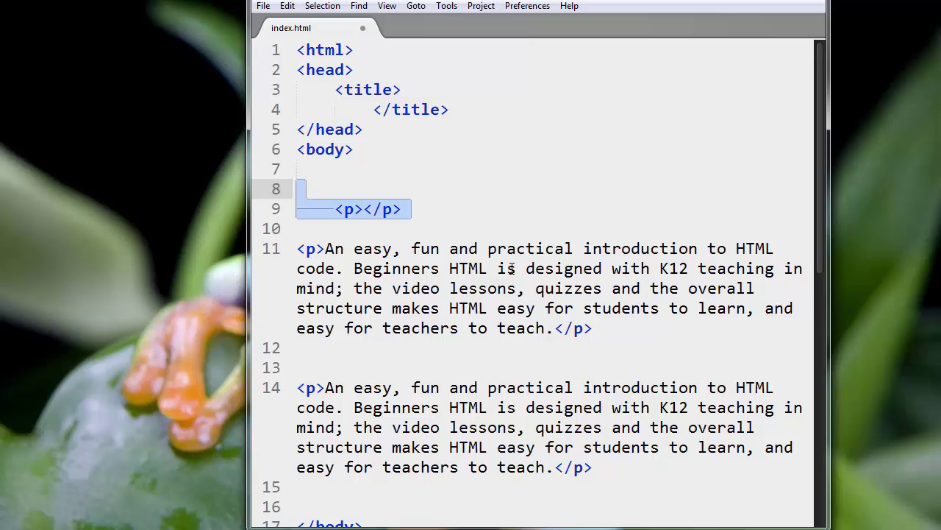
key(alt+Tab)
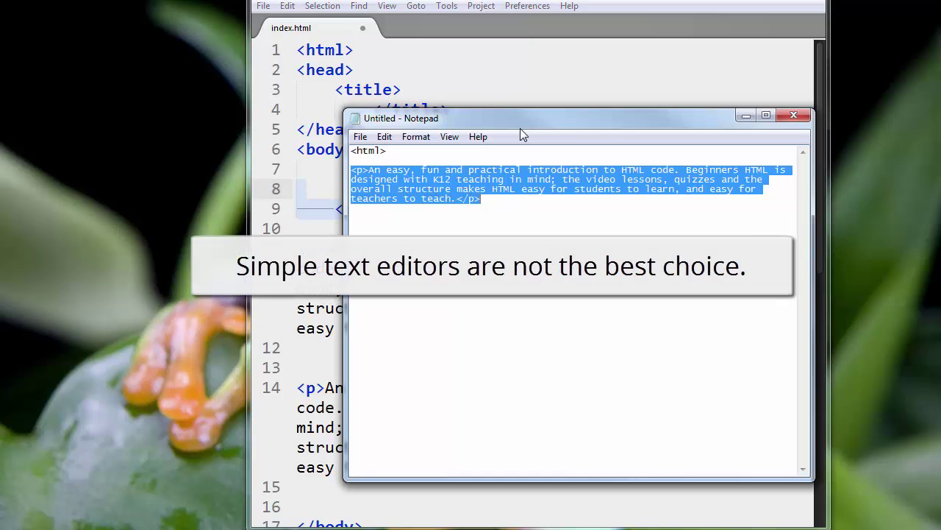
drag(520, 129, 411, 98)
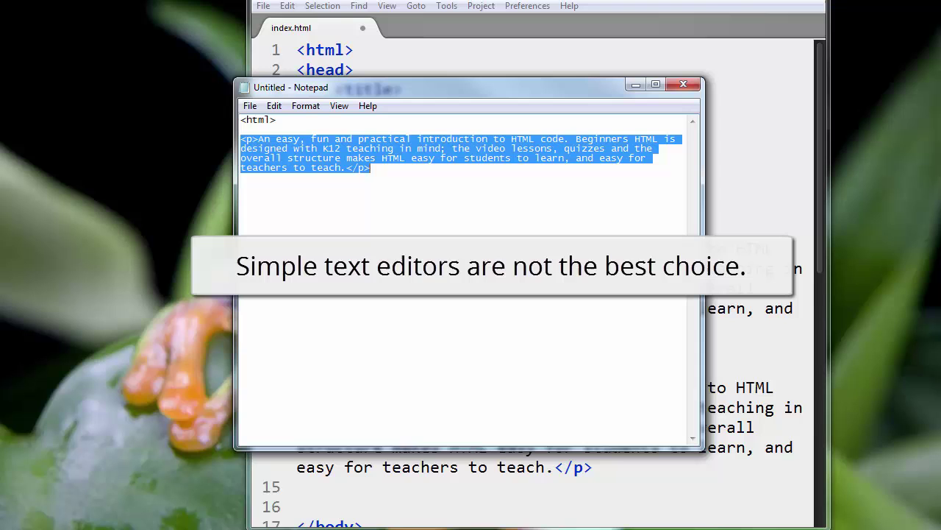
click(748, 2)
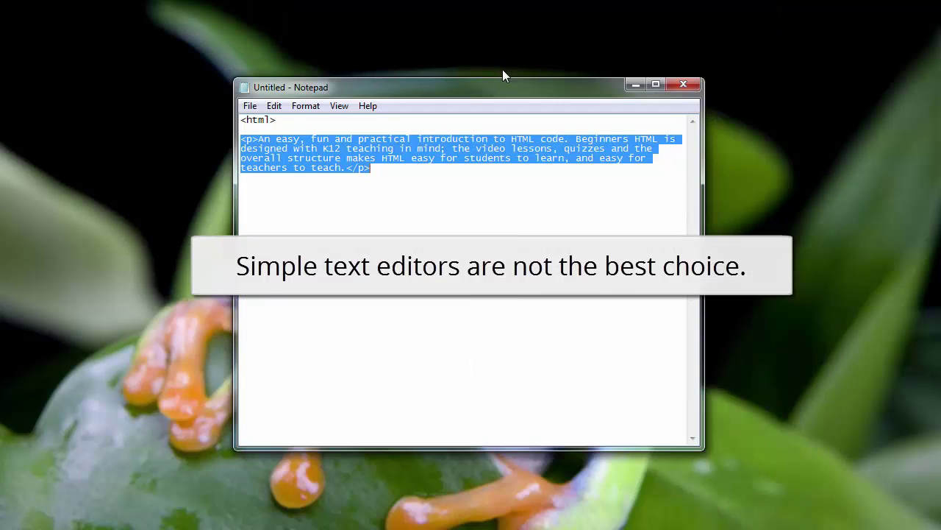
drag(503, 75, 506, 33)
click(461, 164)
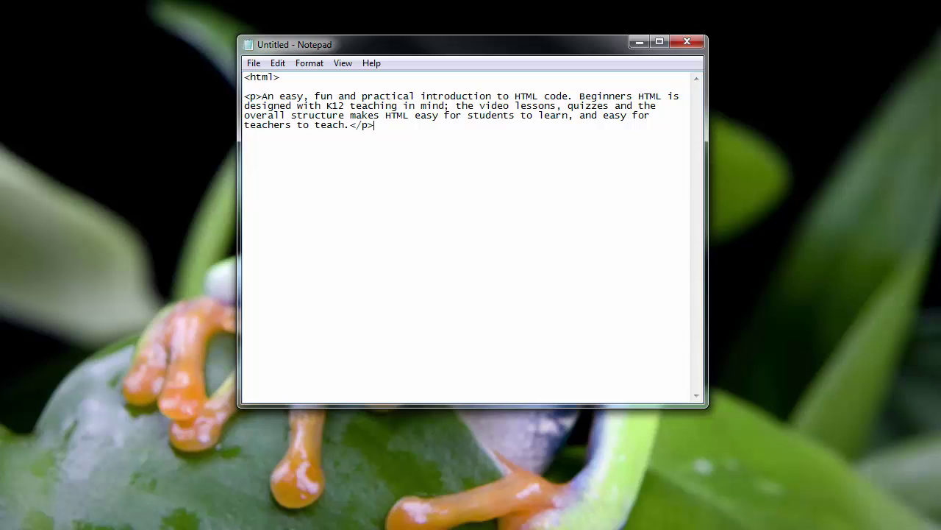
- Restore Sublime Text and delete the empty paragraph on lines 8–9 of index.html
click(133, 526)
drag(537, 1, 438, 0)
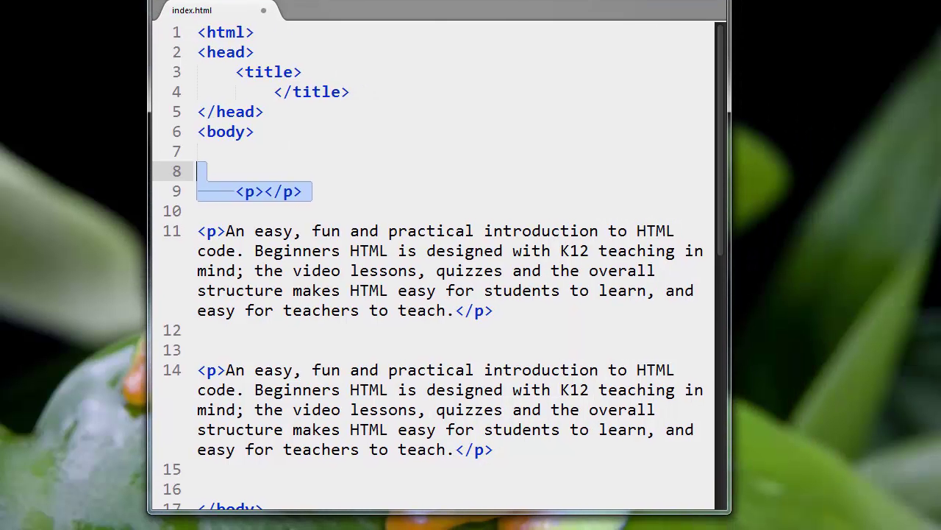
drag(438, 190, 161, 179)
key(Delete)
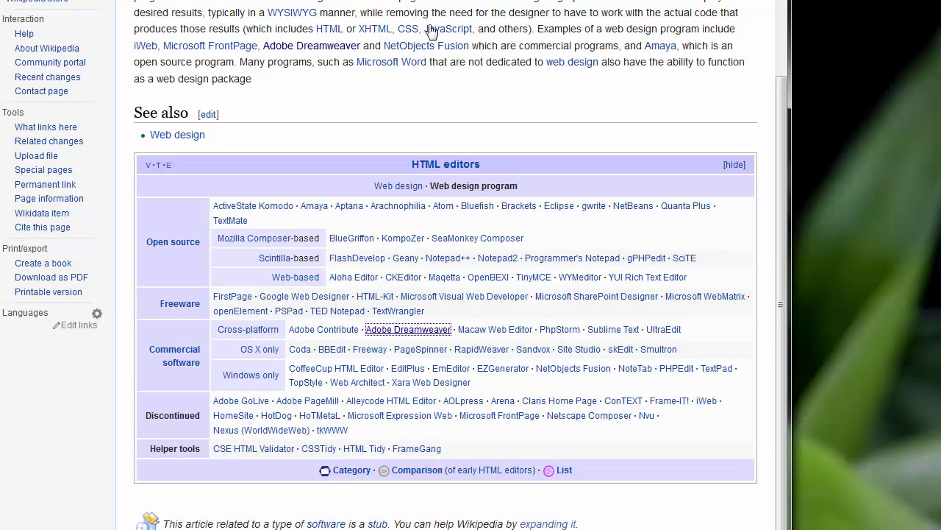
- Scroll the Wikipedia article to the HTML editors navbox and briefly highlight its title
scroll(418, 126, up, 3)
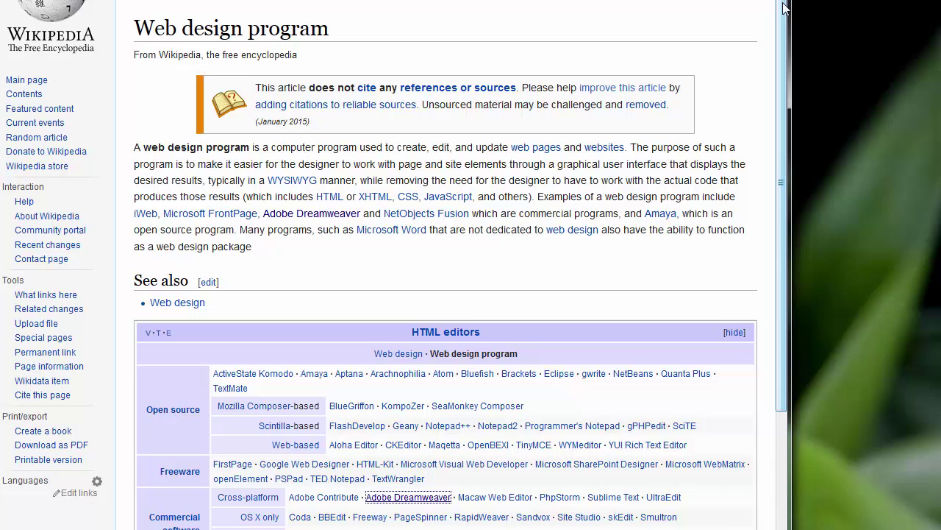
drag(784, 10, 783, 107)
scroll(494, 84, down, 3)
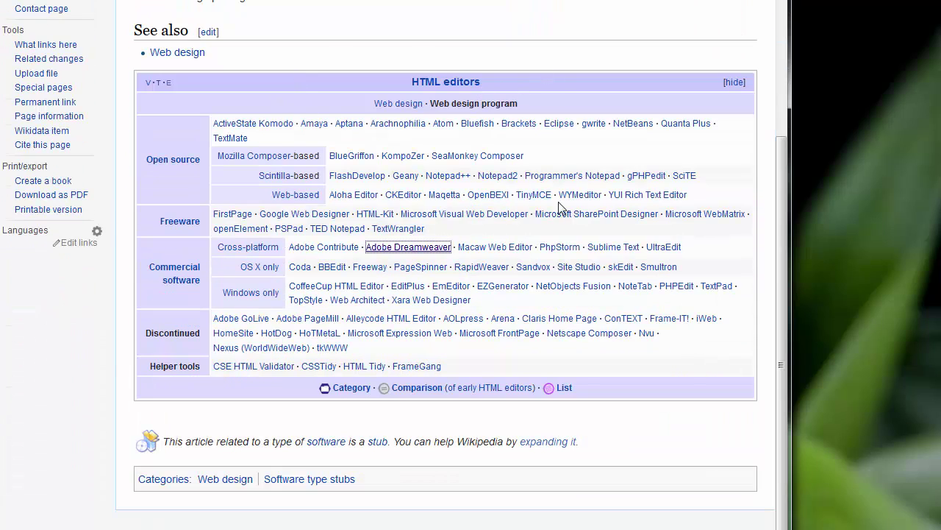
drag(496, 85, 420, 84)
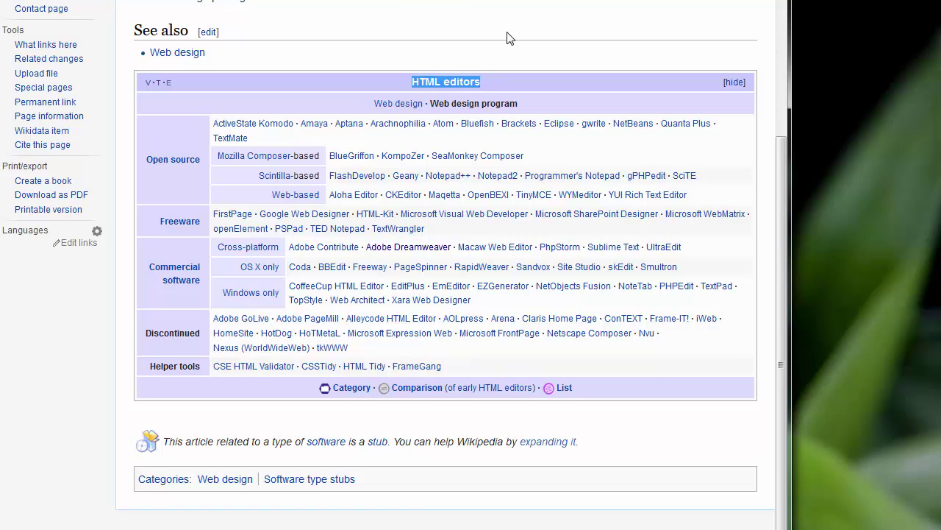
click(535, 59)
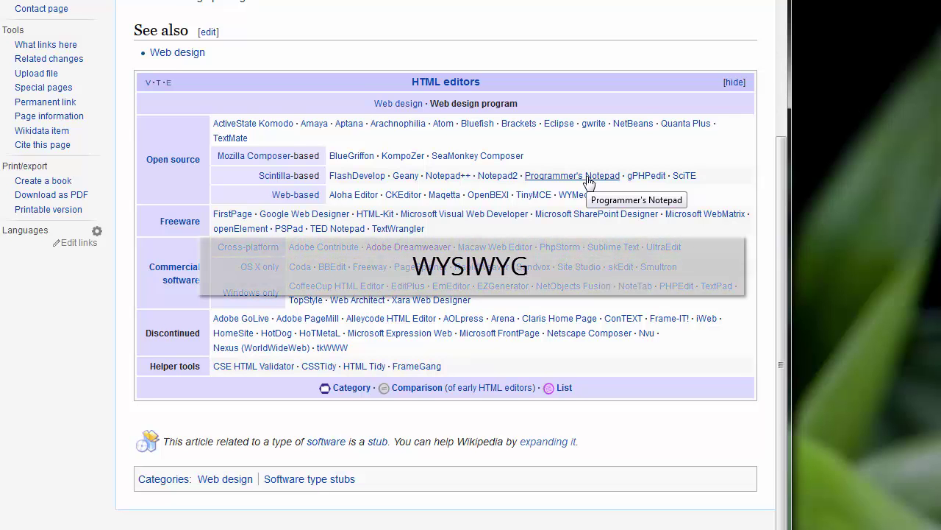
scroll(591, 197, up, 3)
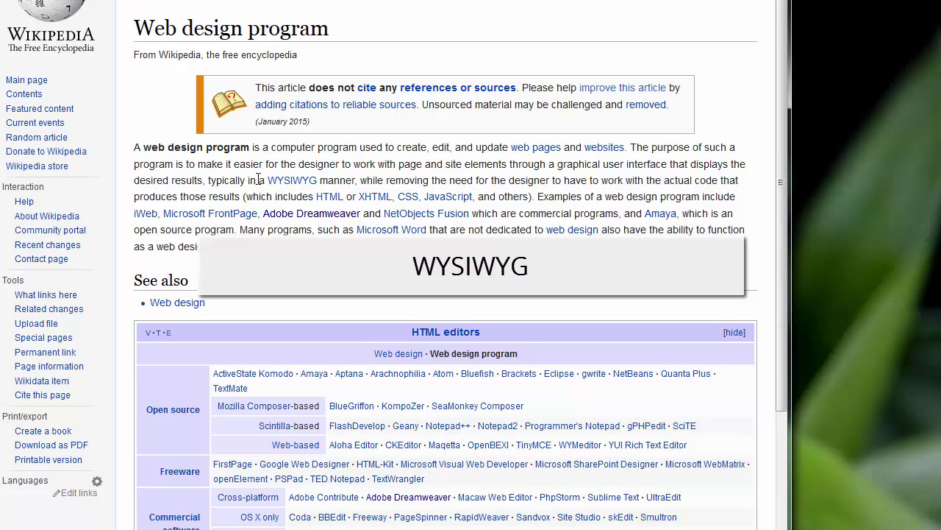
drag(268, 180, 319, 181)
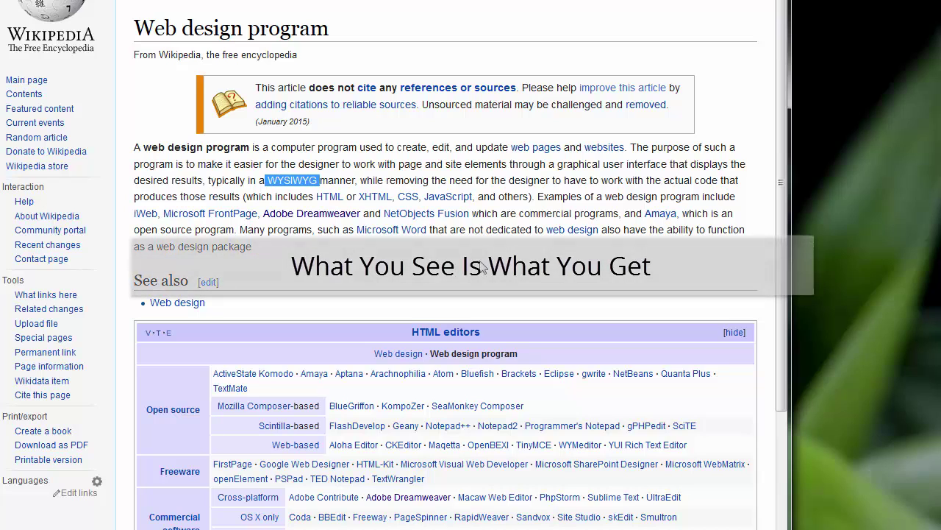
click(482, 267)
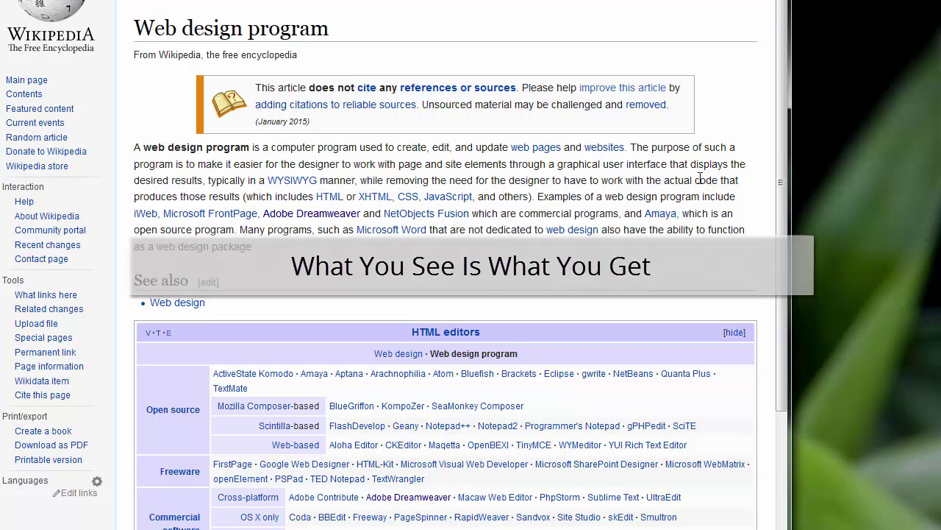
drag(782, 55, 791, 165)
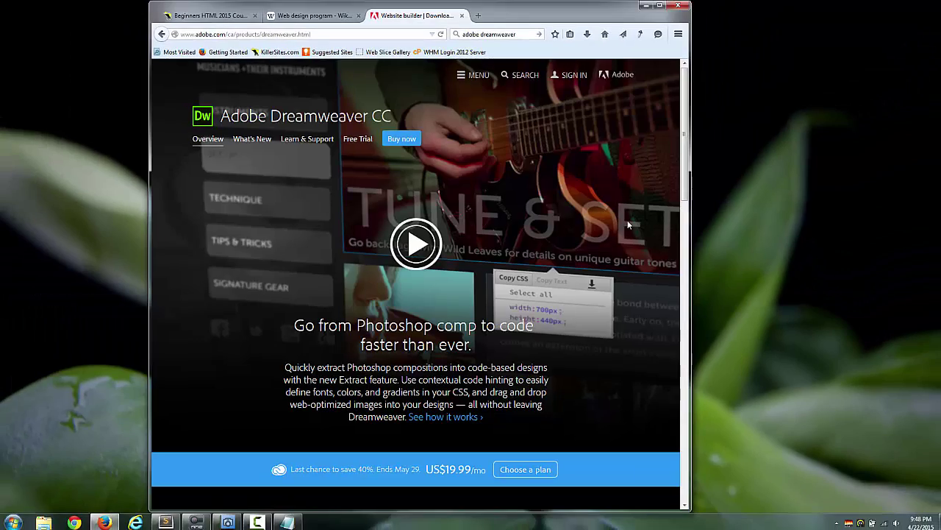
- Scroll through the Adobe Dreamweaver CC product page in Firefox
drag(685, 129, 681, 251)
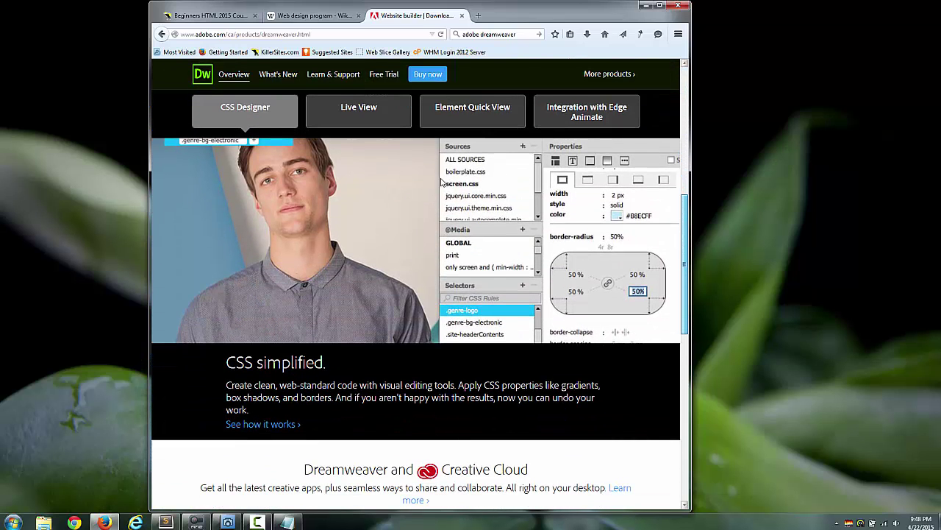
click(684, 235)
drag(684, 234, 683, 65)
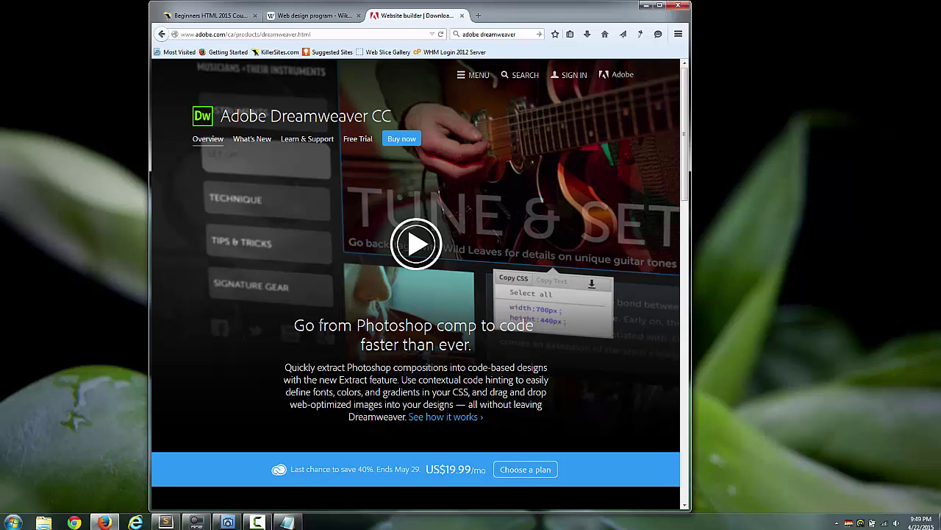
- Minimize Sublime Text, nudge Firefox right, and scroll to the 'Dreamweaver in action' CSS Designer section
key(alt+Tab)
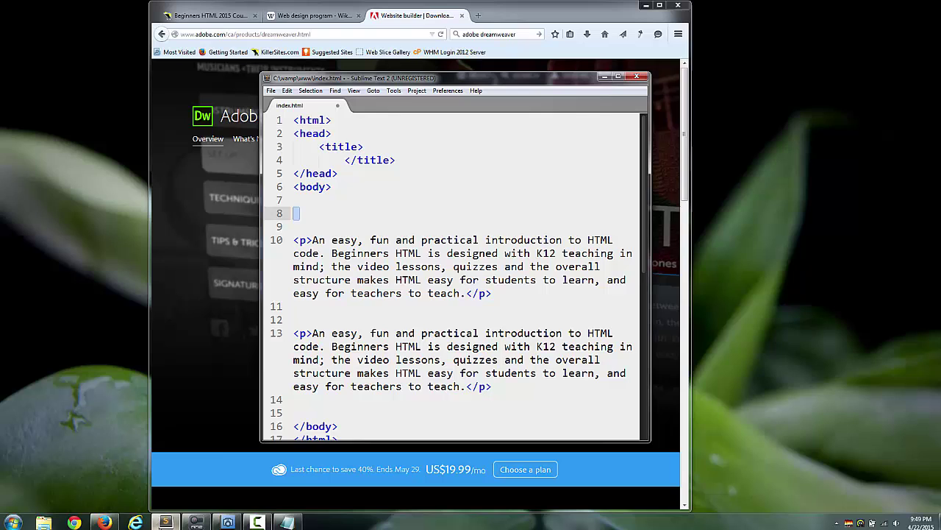
click(602, 78)
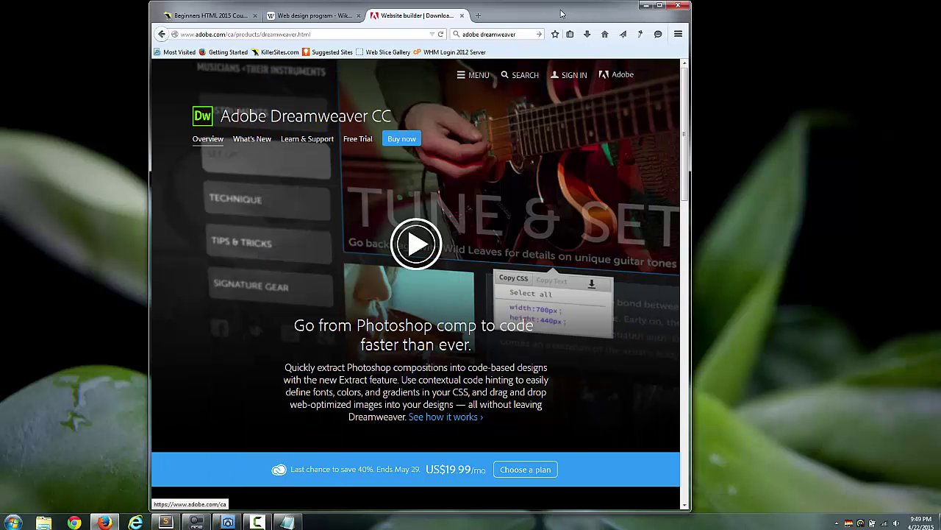
drag(570, 15, 609, 18)
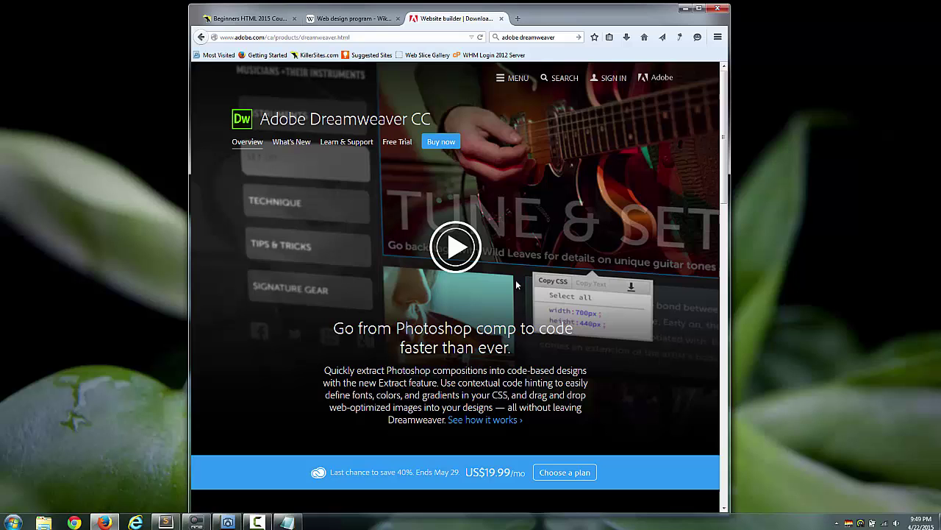
scroll(516, 283, down, 5)
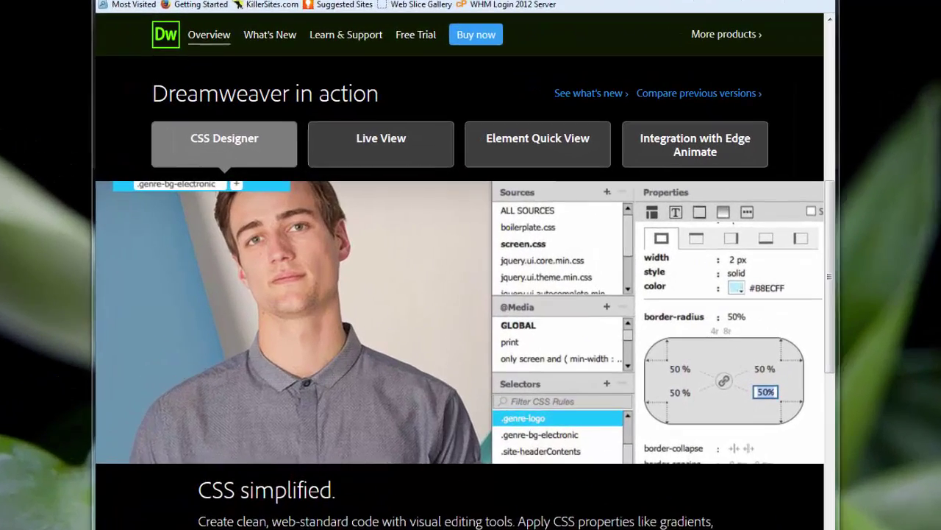
key(alt+Tab)
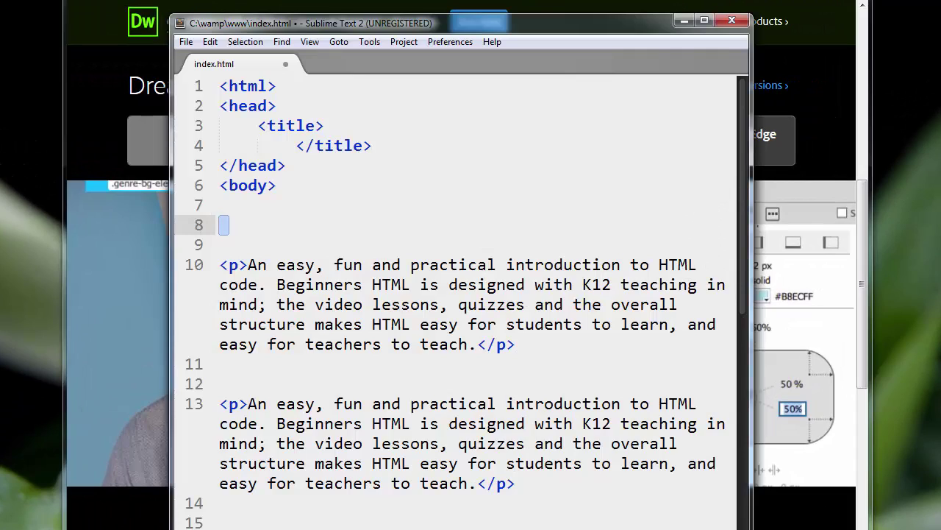
click(442, 228)
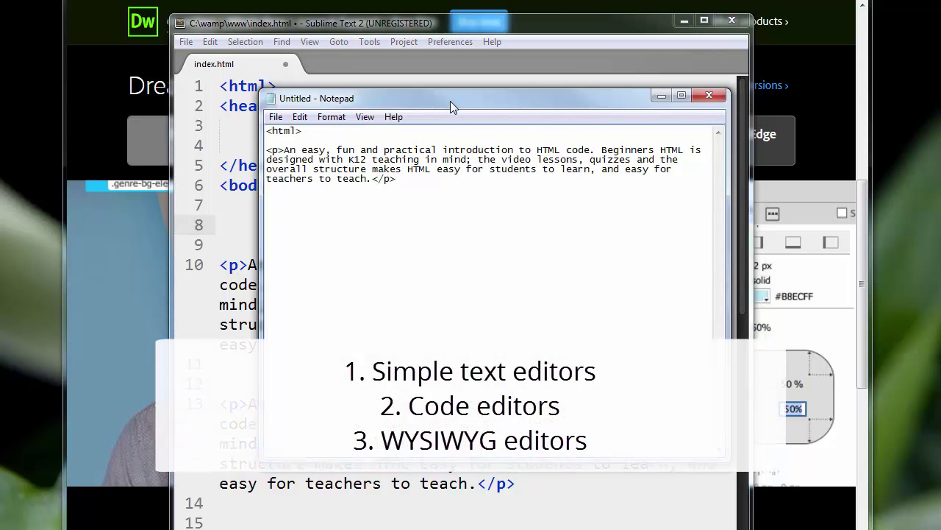
drag(450, 101, 426, 91)
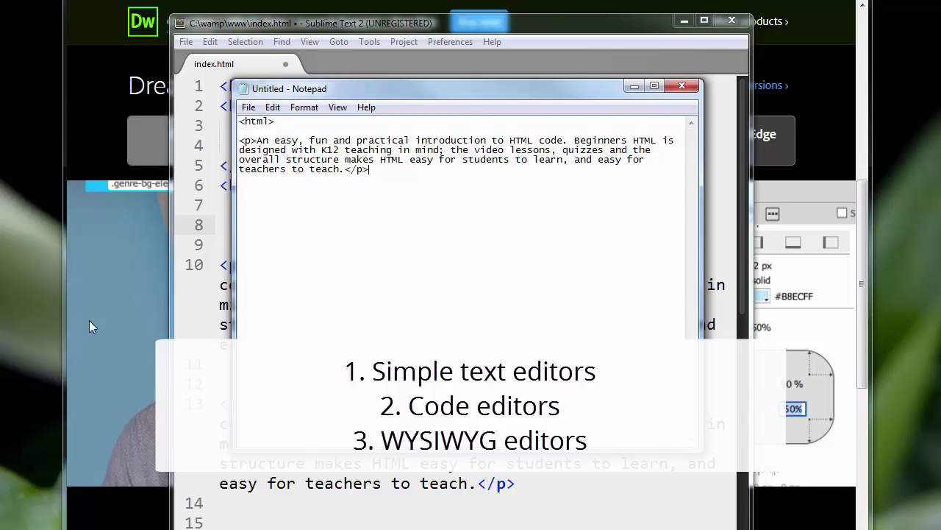
click(208, 519)
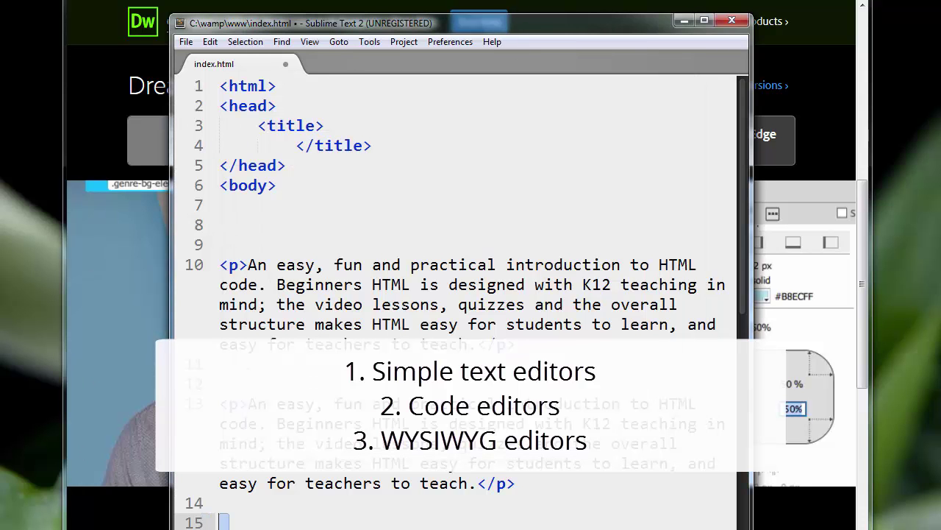
drag(506, 28, 512, 53)
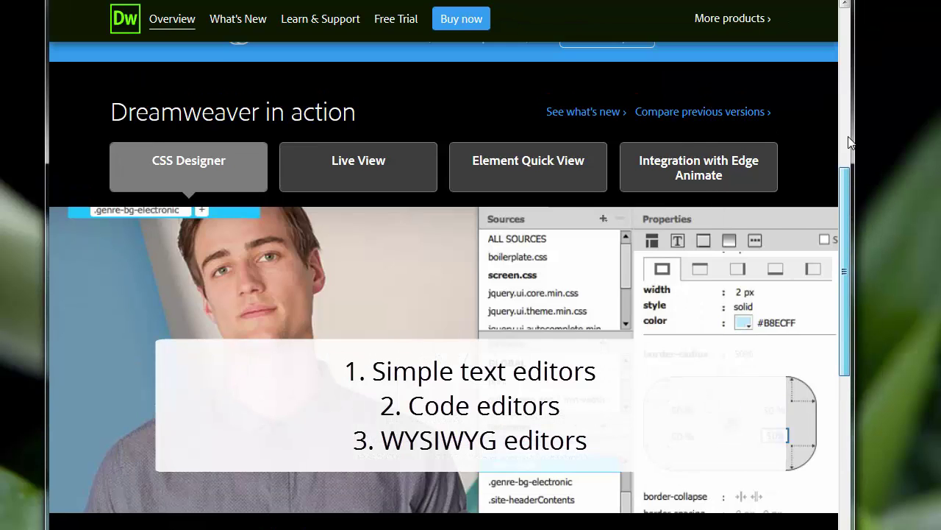
scroll(847, 54, up, 5)
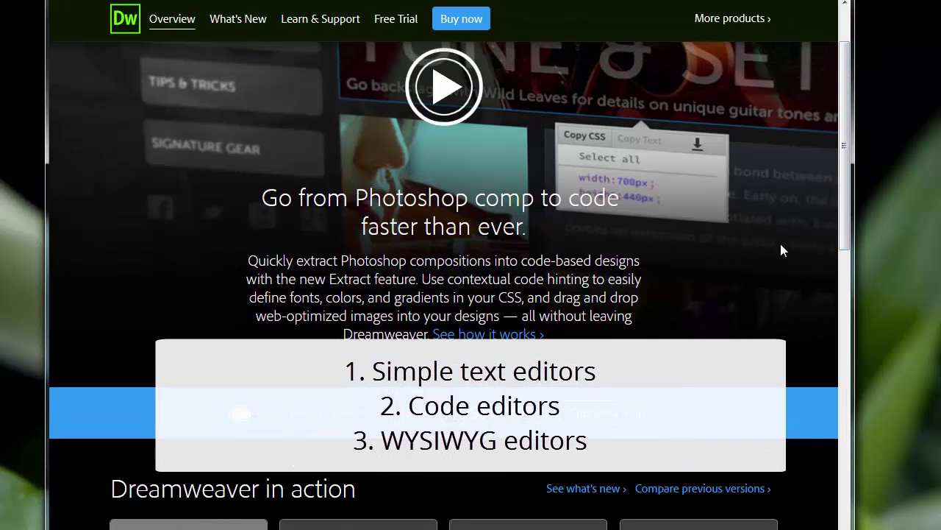